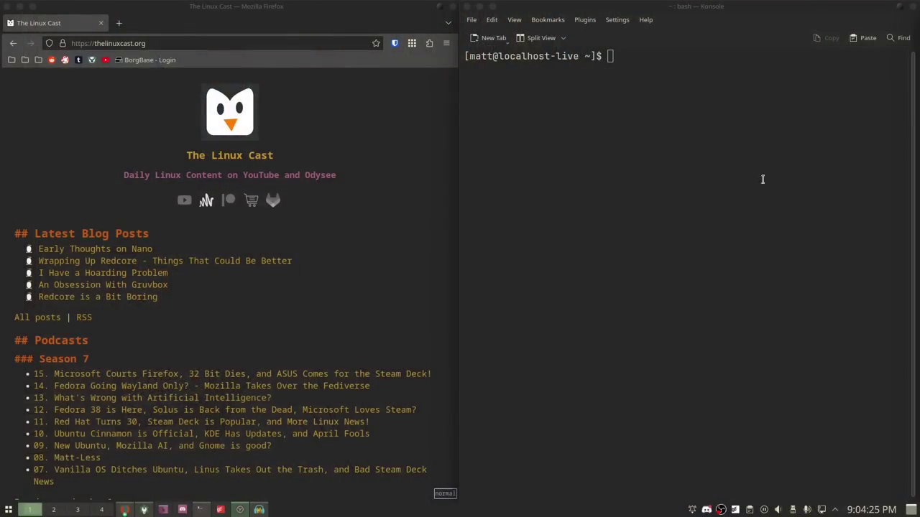
- Run neofetch in the terminal to display the system information
click(631, 244)
text(neofetch)
key(Return)
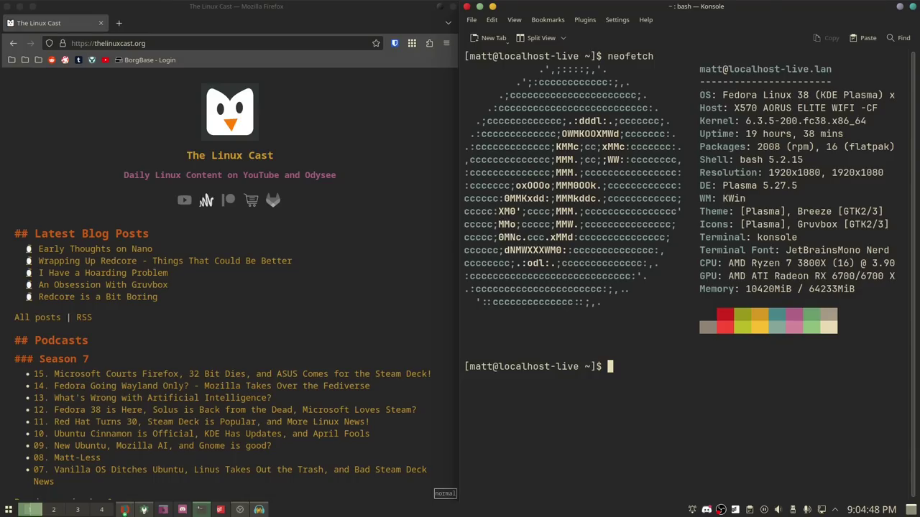
- Quick-tile the Konsole window to the top half, left half and right half of the screen, ending on the right half
key(super+Up)
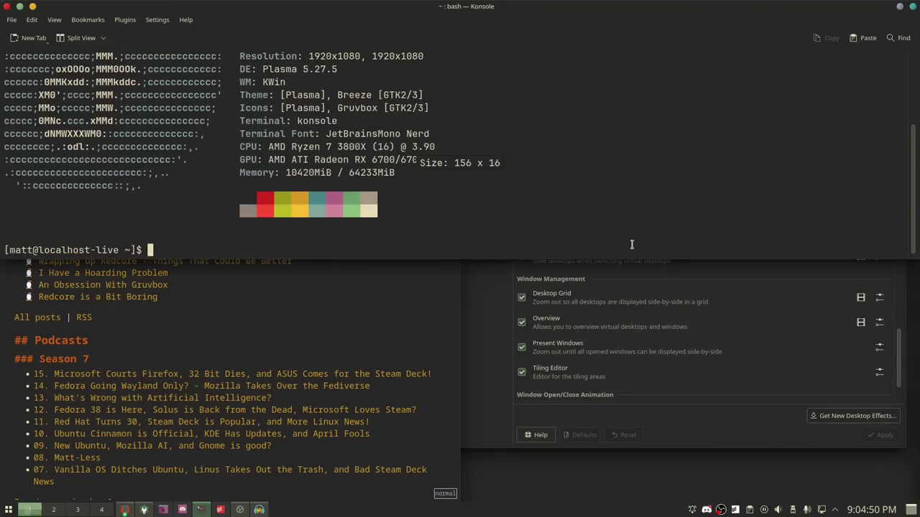
key(super+Right)
key(super+Left)
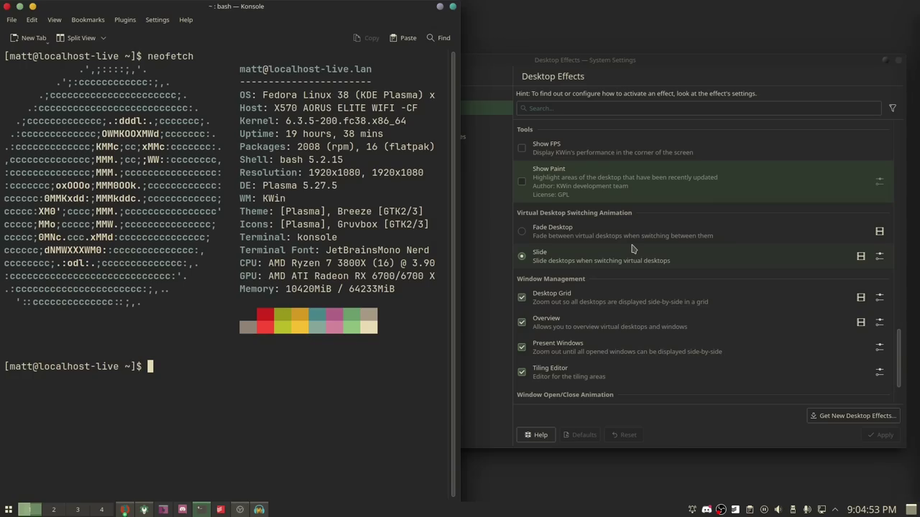
key(super+Right)
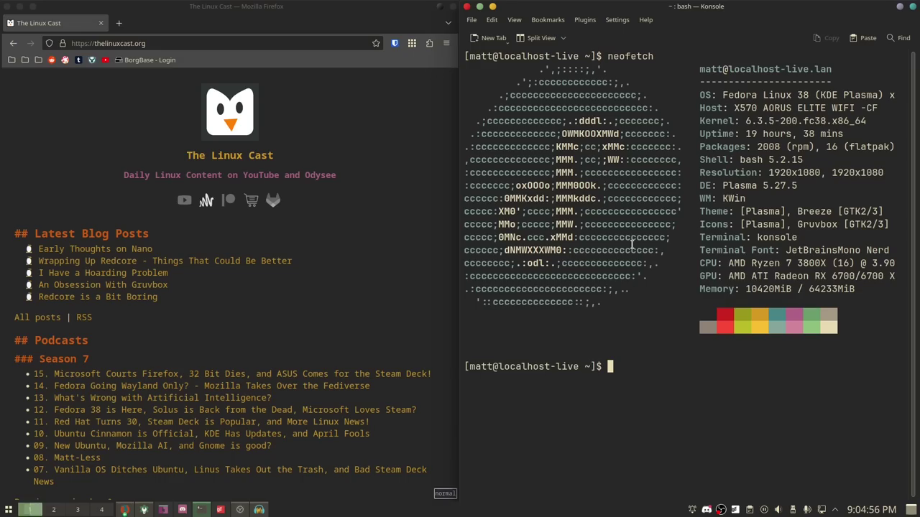
key(super+Down)
key(super+Up)
key(super+Right)
- Move the Konsole window out of the right half and place it in the left padded tile of the custom layout
drag(705, 7, 547, 87)
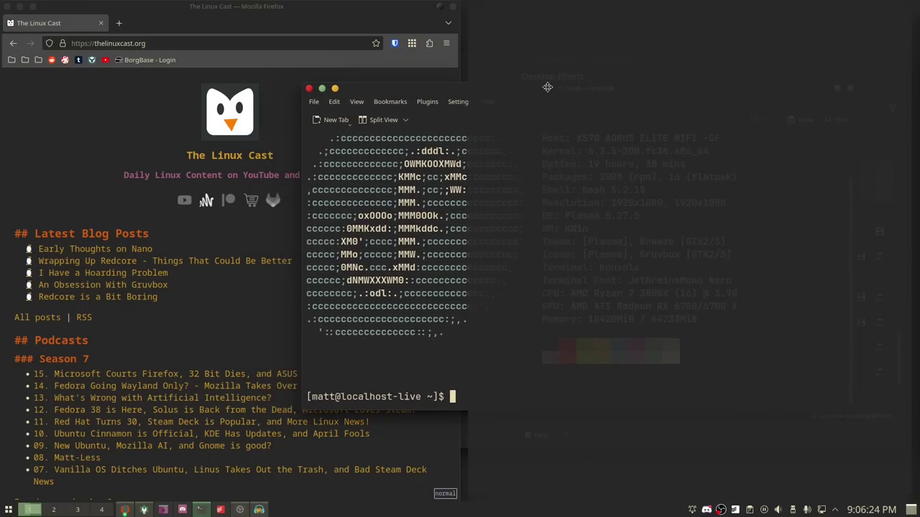
key(super+Right)
drag(590, 27, 330, 129)
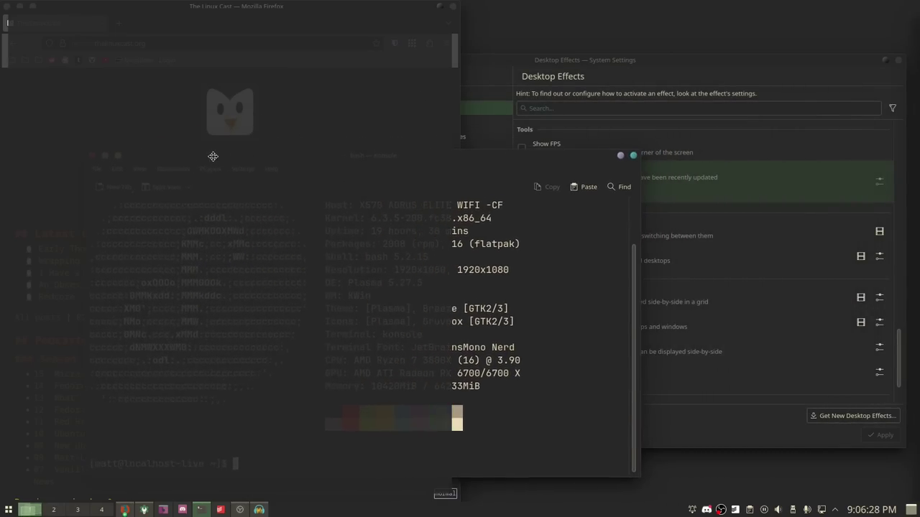
key(super+Left)
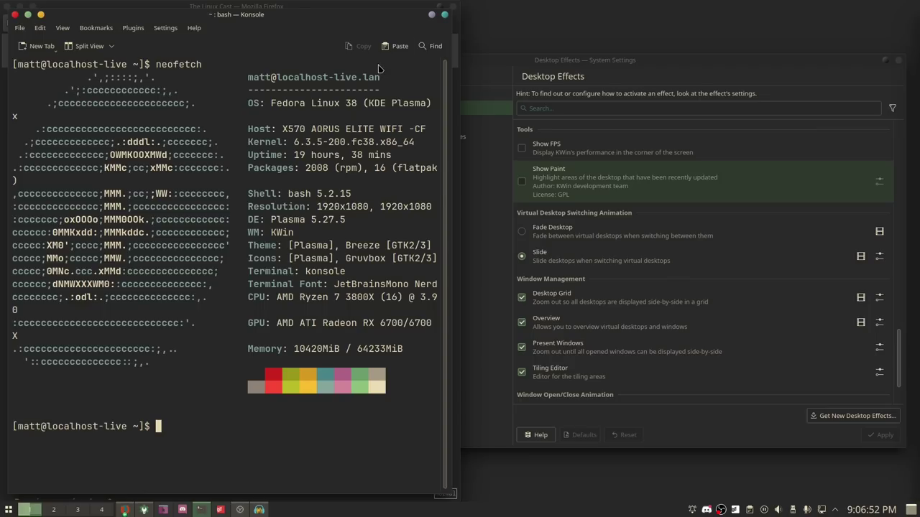
- Open the tile editor, load the three-column layout and widen the middle column toward the right edge
key(super+t)
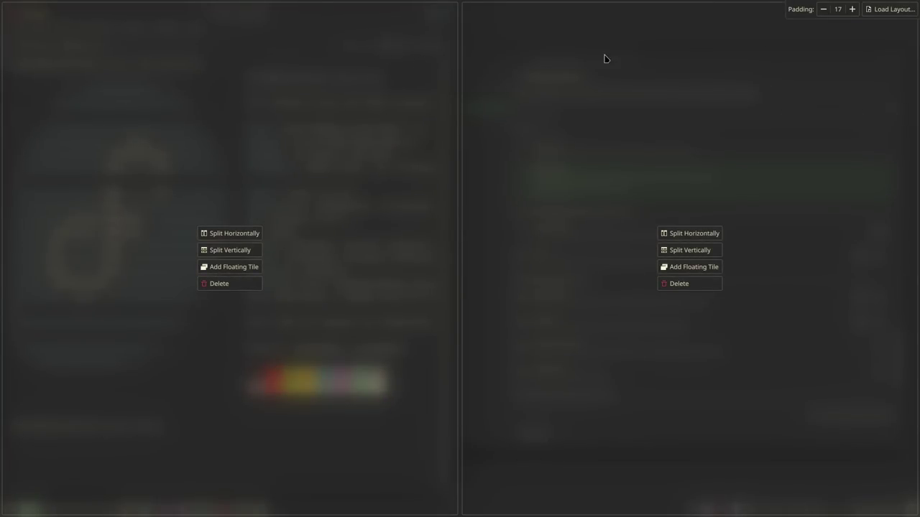
click(873, 16)
click(484, 238)
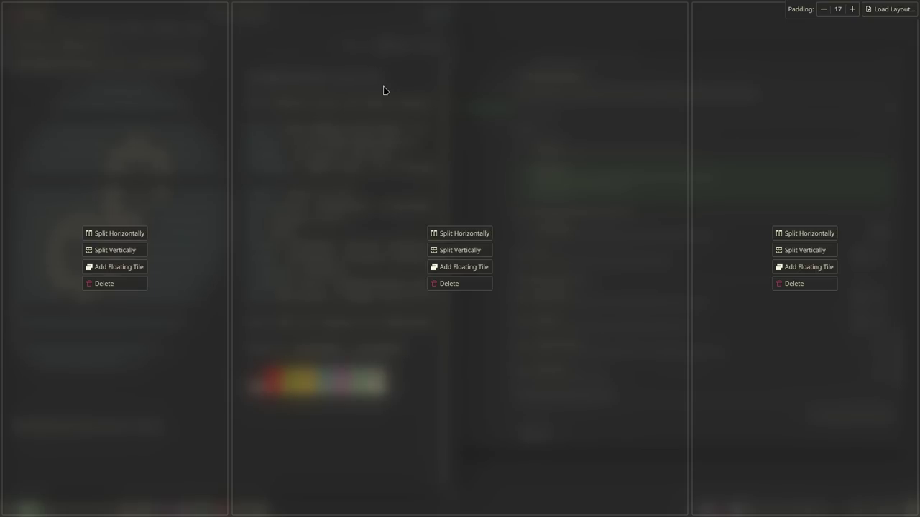
drag(689, 181, 778, 182)
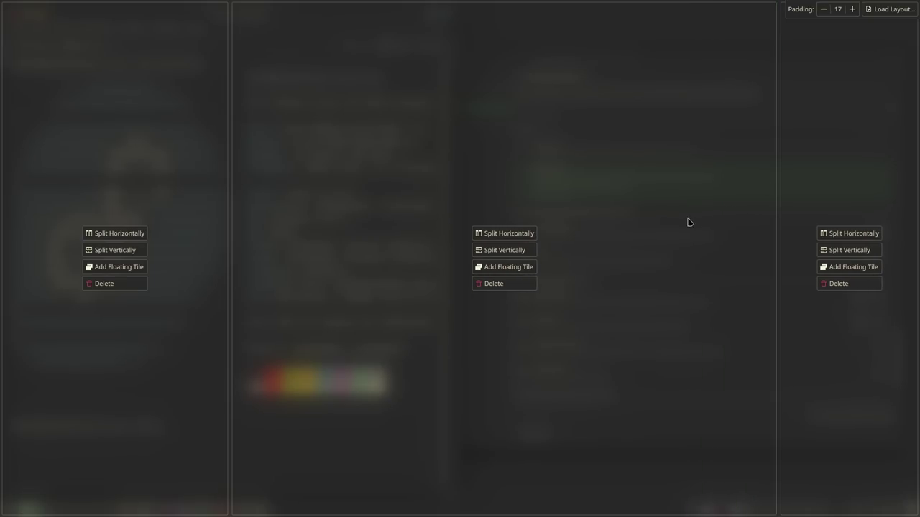
- Split the middle and right columns into stacked tiles, making the middle column's lower tile taller than its upper one
click(501, 251)
drag(498, 257, 510, 170)
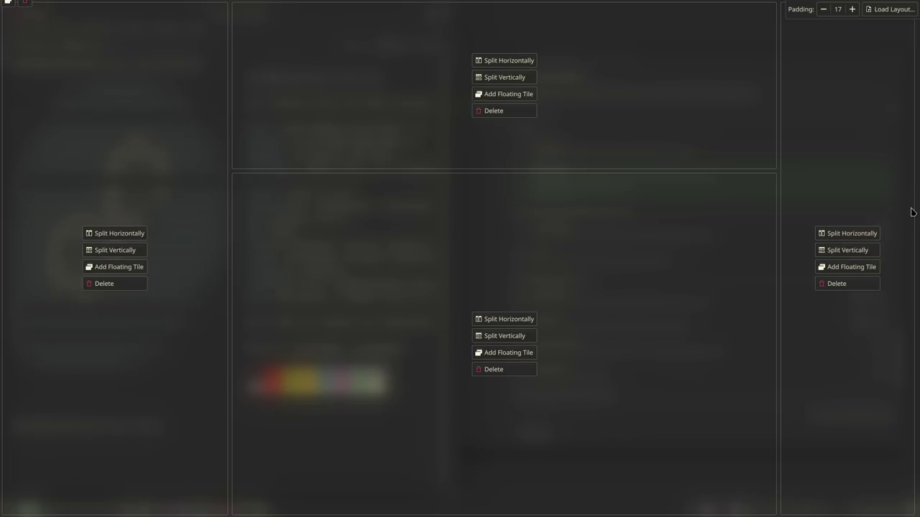
click(858, 252)
mouse_move(854, 257)
mouse_down()
mouse_move(854, 189)
mouse_move(860, 253)
mouse_up()
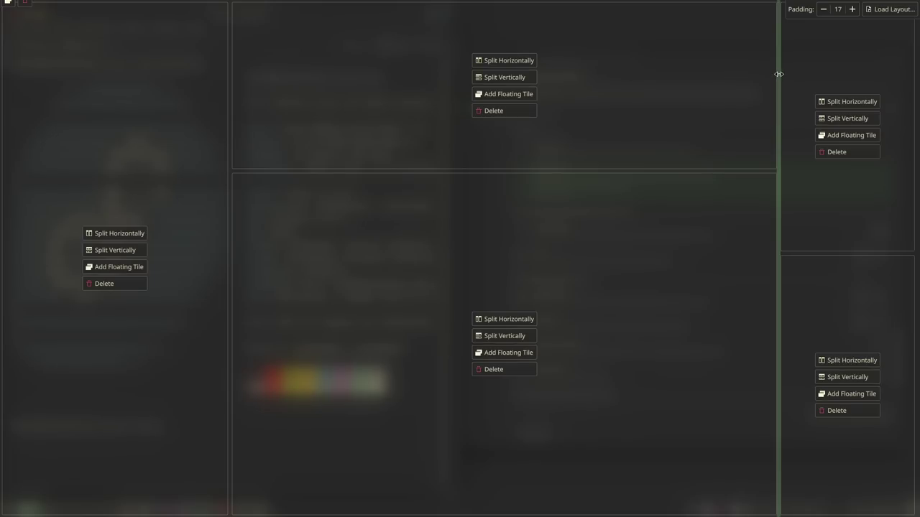
- Load the layout with two stacked left tiles and one large right tile, widen the left column, and close the editor
click(885, 8)
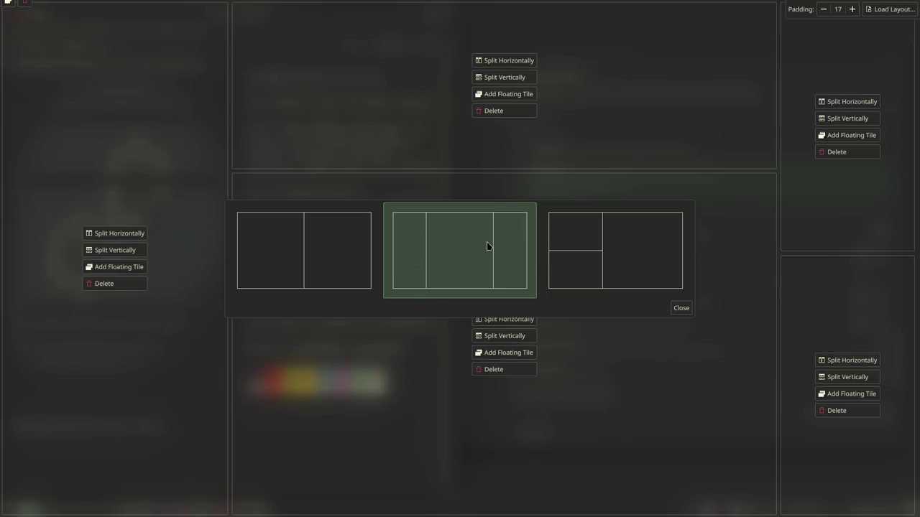
click(608, 243)
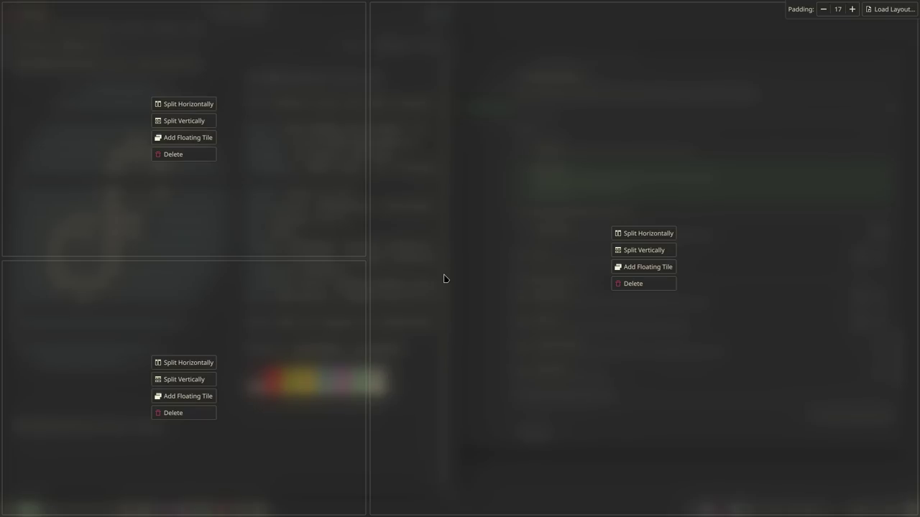
drag(367, 258, 443, 265)
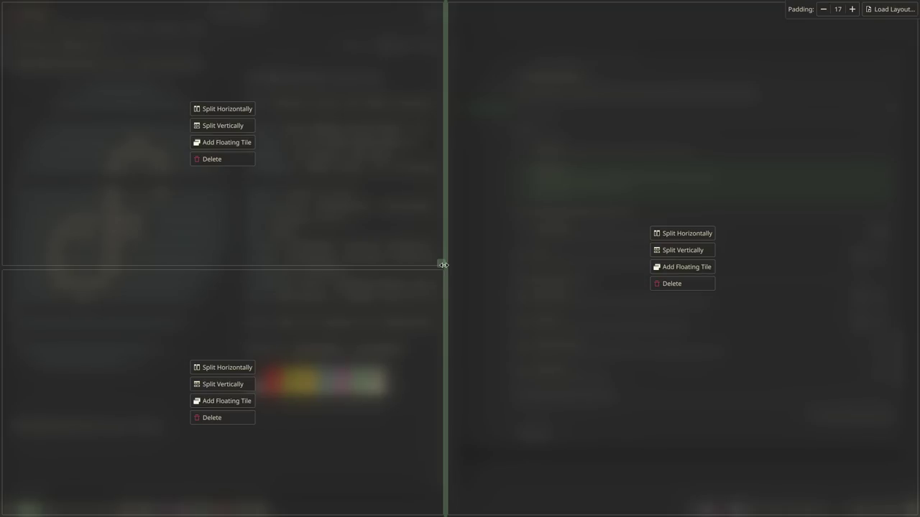
key(Escape)
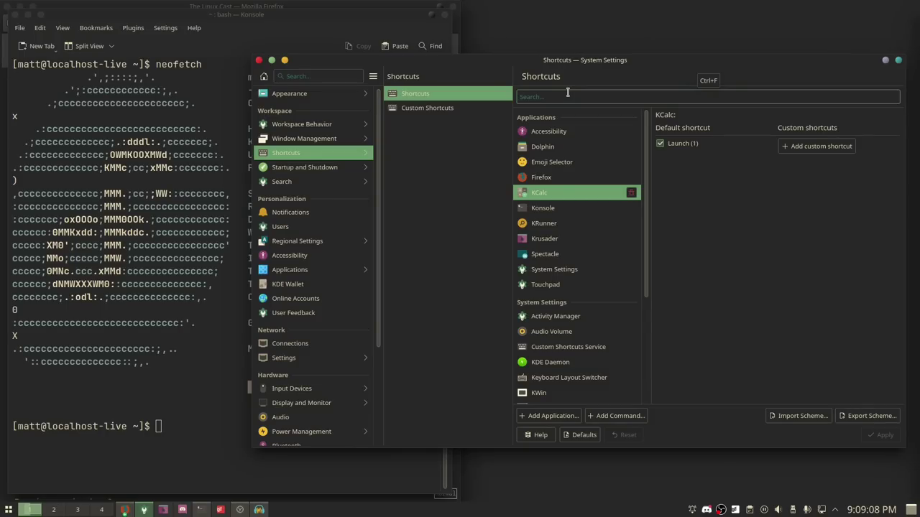
- Search the System Settings shortcuts for "tiling" and clear the search
text(tiling)
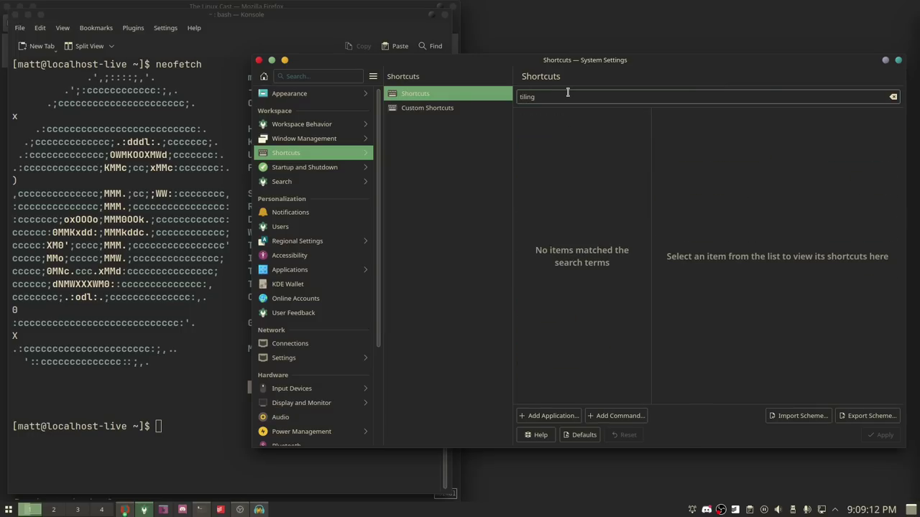
key(BackSpace)
key(BackSpace)
key(BackSpace)
key(BackSpace)
key(BackSpace)
key(BackSpace)
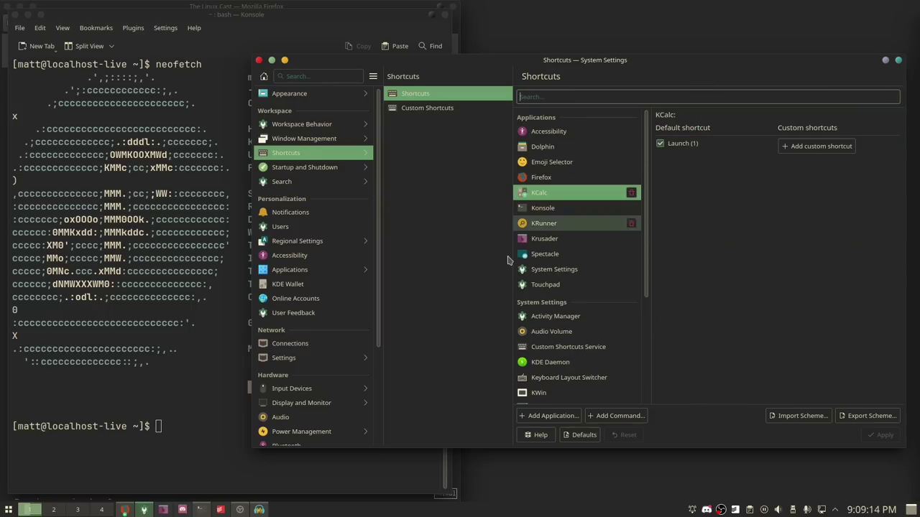
- Browse the KWin shortcuts, with the System Settings window tiled to the right half of the screen
click(558, 396)
drag(646, 60, 545, 58)
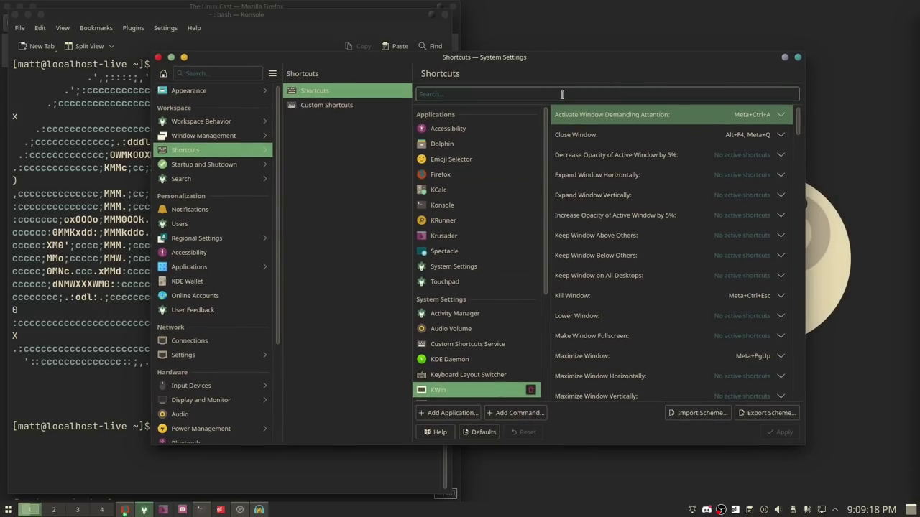
scroll(616, 202, down, 10)
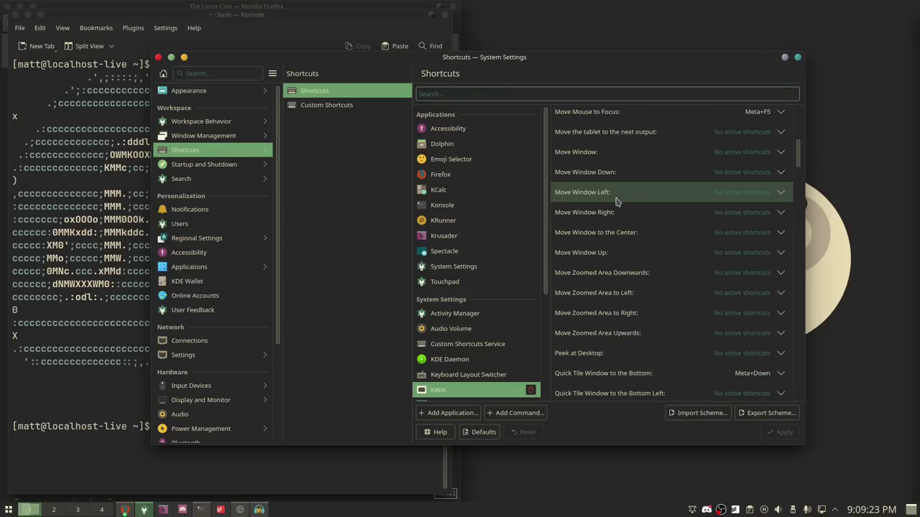
key(super+Right)
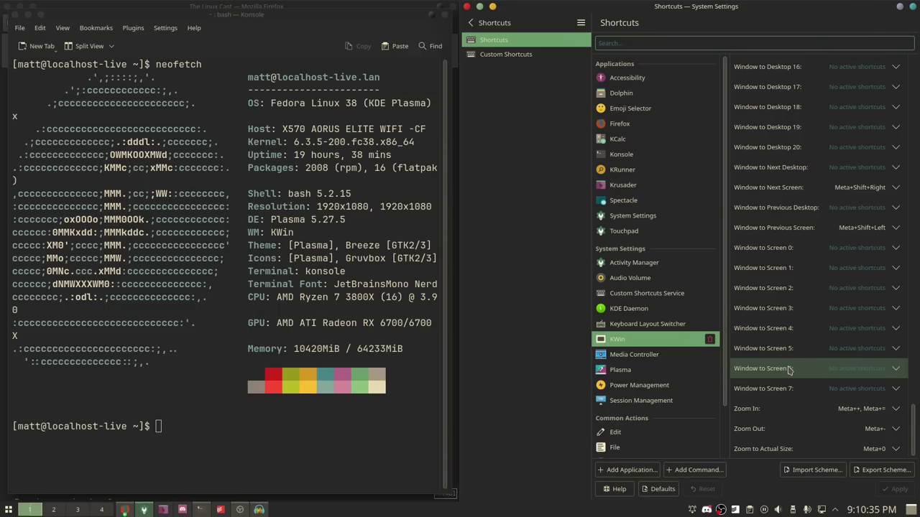
scroll(788, 368, up, 1)
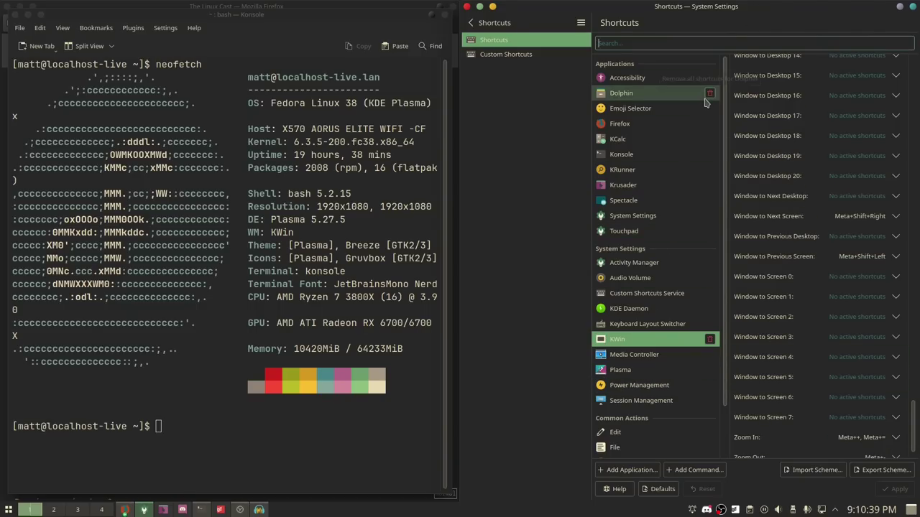
- Load the three-column layout in the tile editor and close the editor
key(super+t)
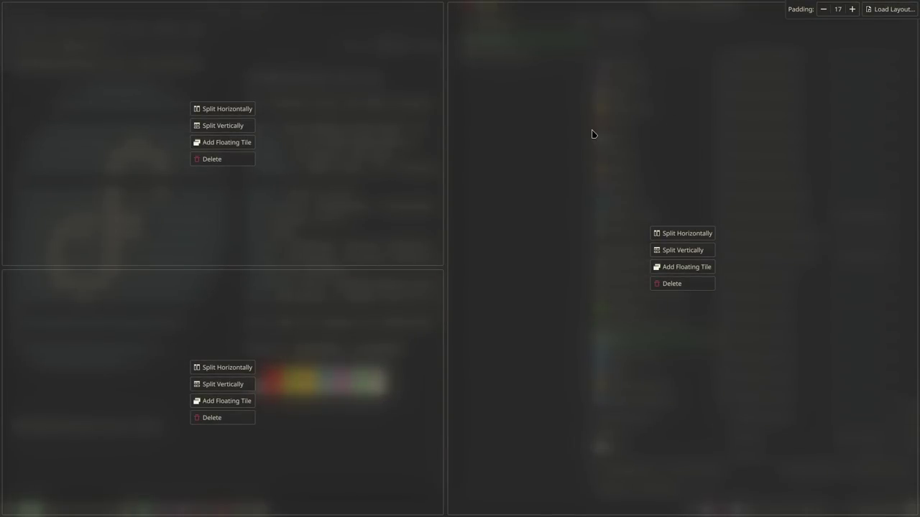
click(876, 14)
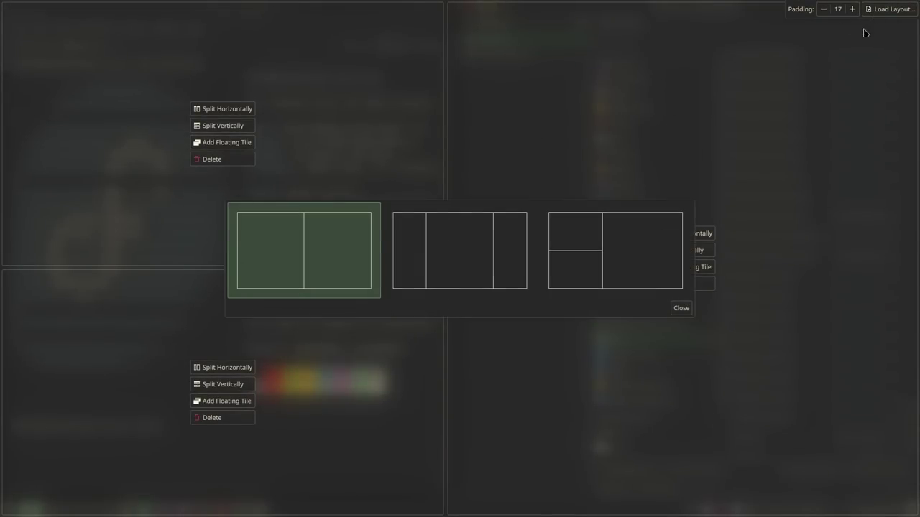
click(490, 257)
key(super)
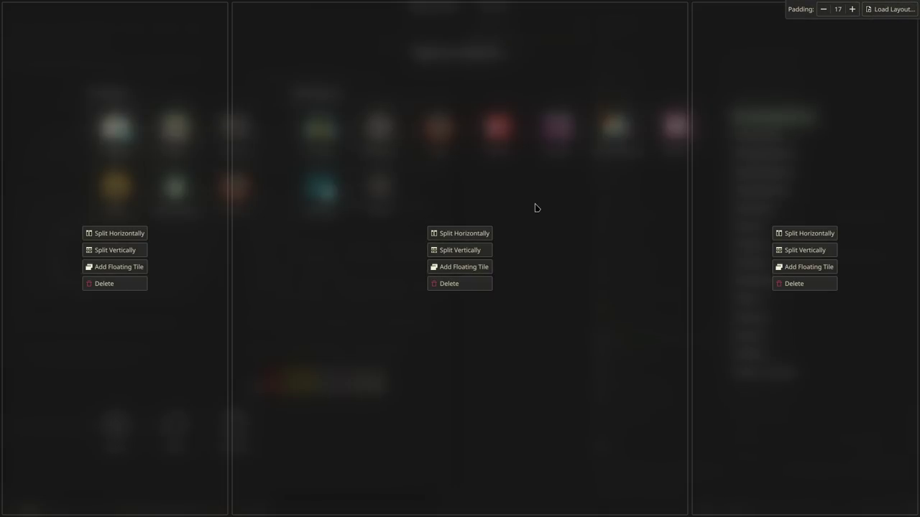
key(Escape)
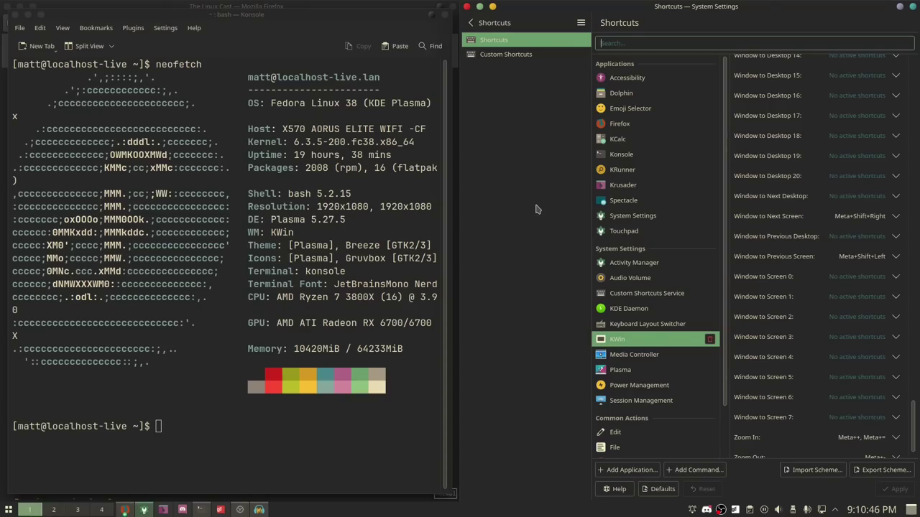
- Reveal the Firefox window behind Konsole and close it
middle_click(295, 9)
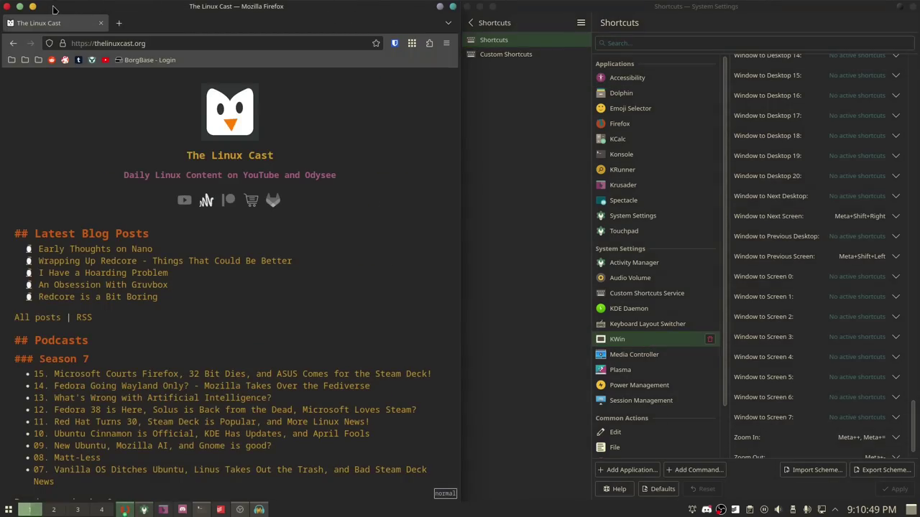
middle_click(9, 10)
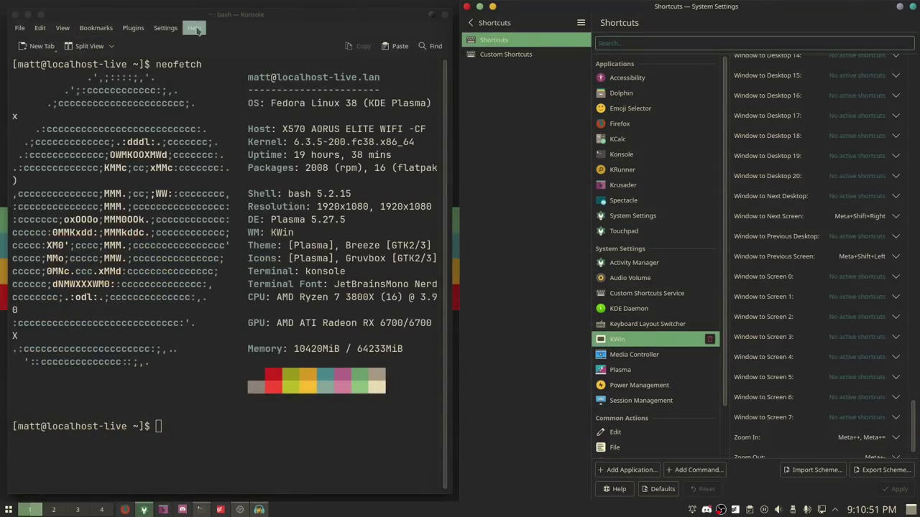
- Arrange the windows in the three-column layout: Konsole in the left tile, System Settings in the middle, a new Firefox window in the right
drag(212, 12, 370, 143)
drag(586, 6, 388, 122)
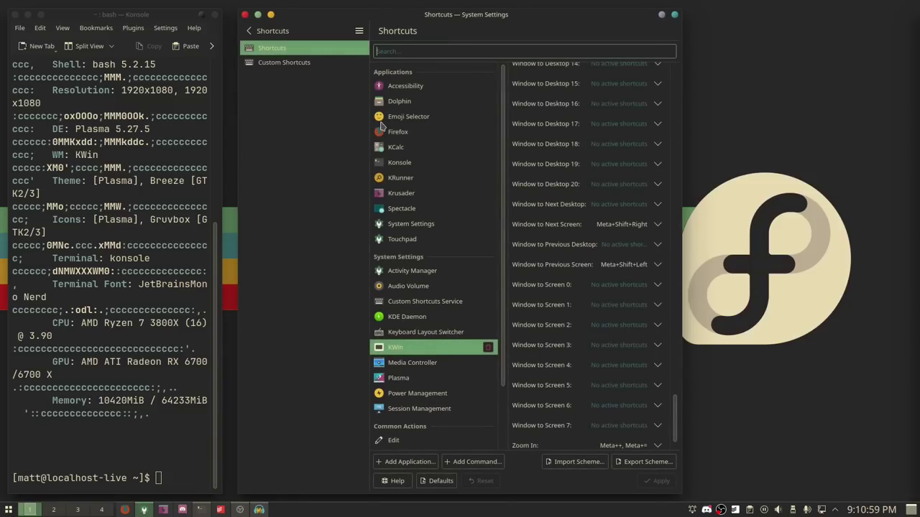
key(super)
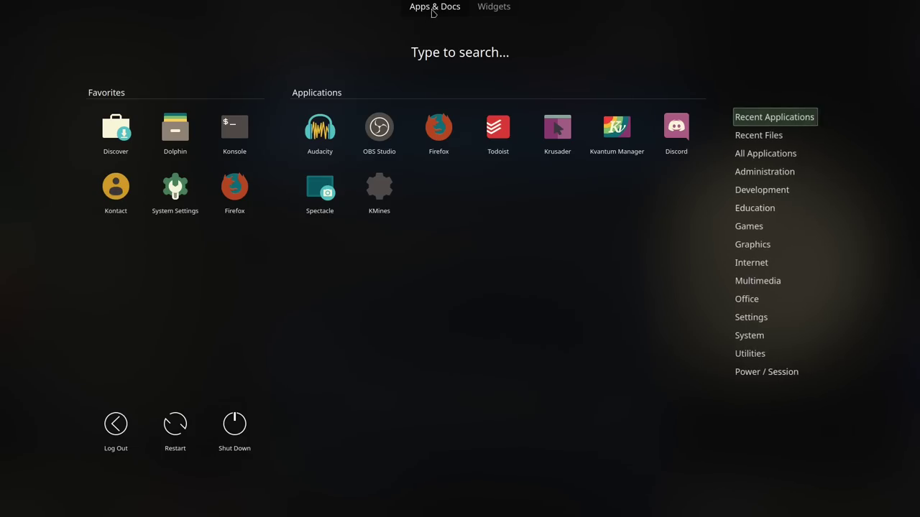
key(Escape)
drag(436, 6, 738, 146)
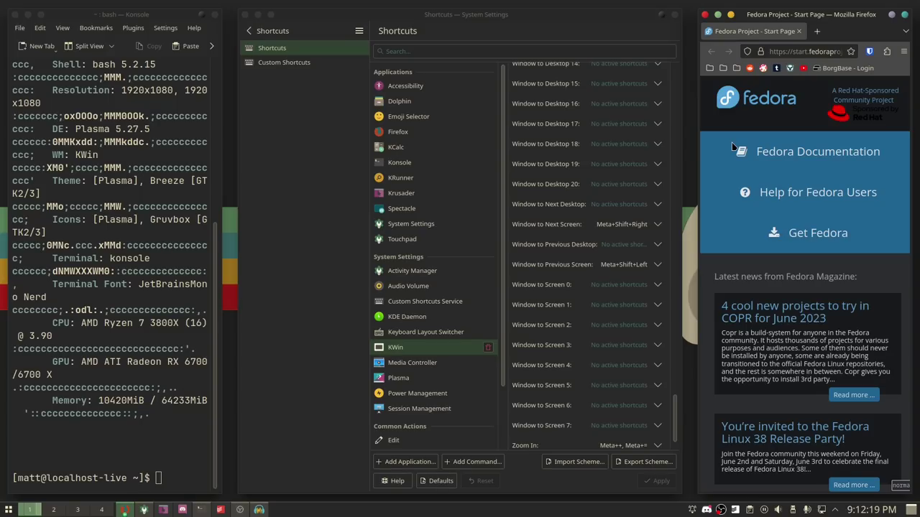
- In the tile editor, add a floating tile over the lower part of the right column and split it horizontally
key(super+t)
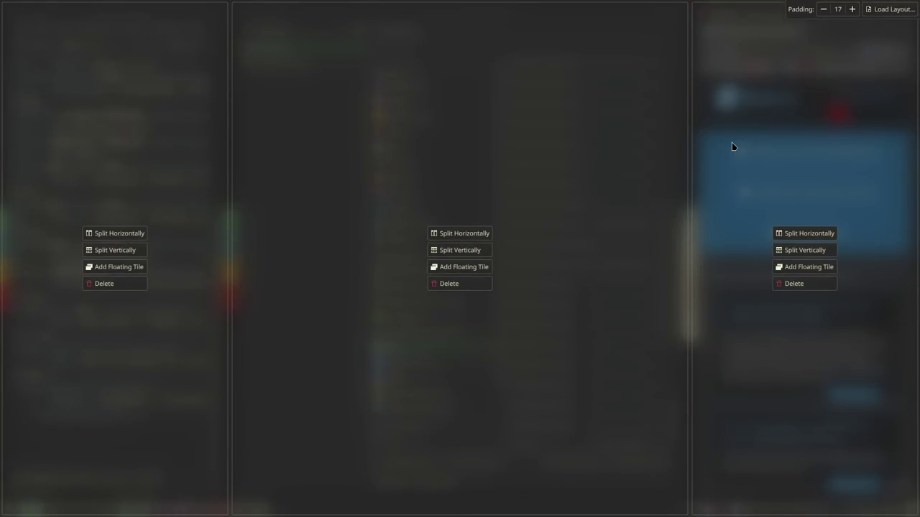
click(794, 269)
drag(819, 43, 694, 280)
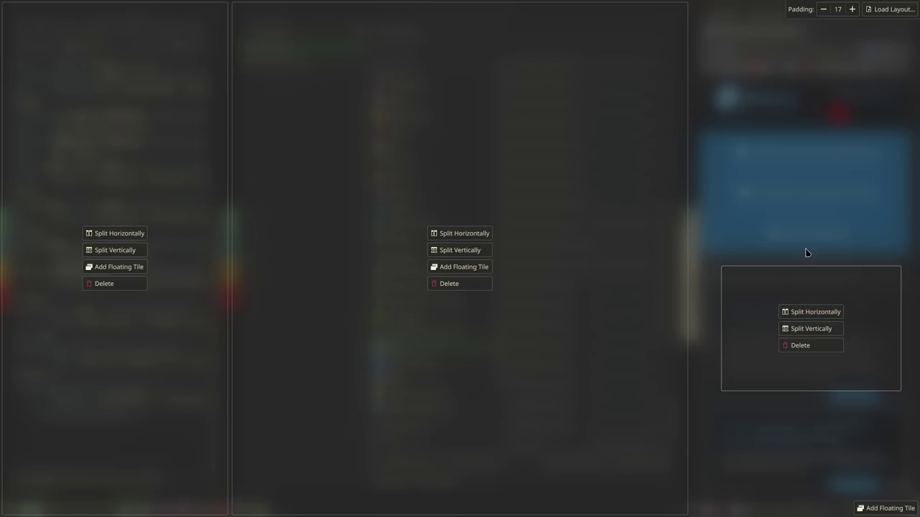
click(790, 311)
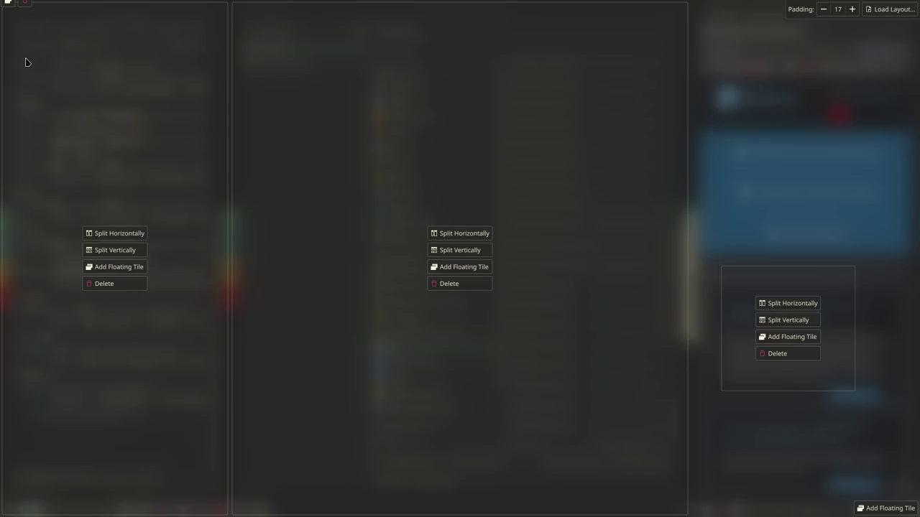
- Reduce the tile padding in the tile editor to remove the gaps between the tiled windows, and close the editor
click(891, 11)
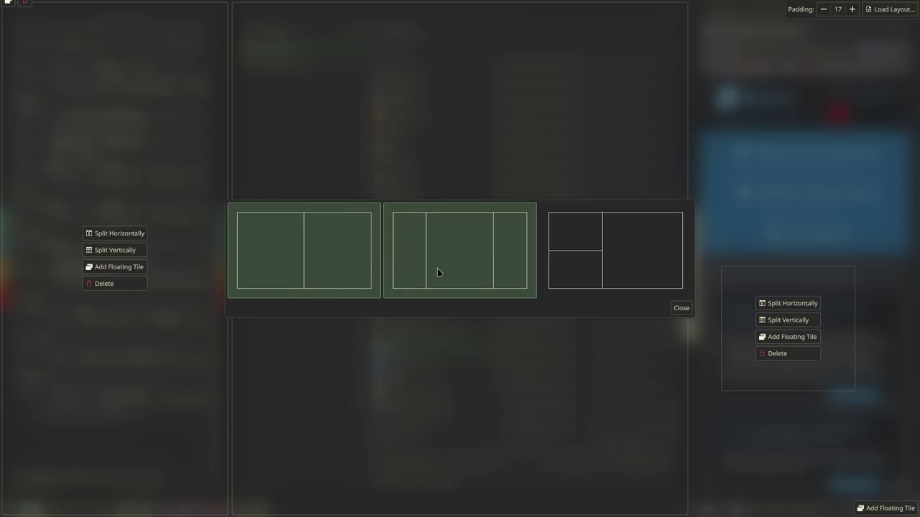
click(702, 159)
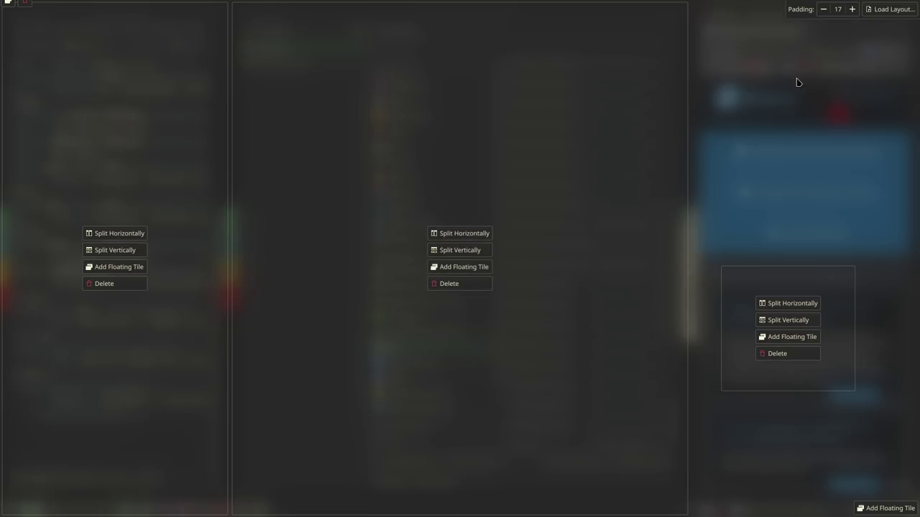
double_click(823, 10)
triple_click(824, 10)
click(824, 9)
key(Escape)
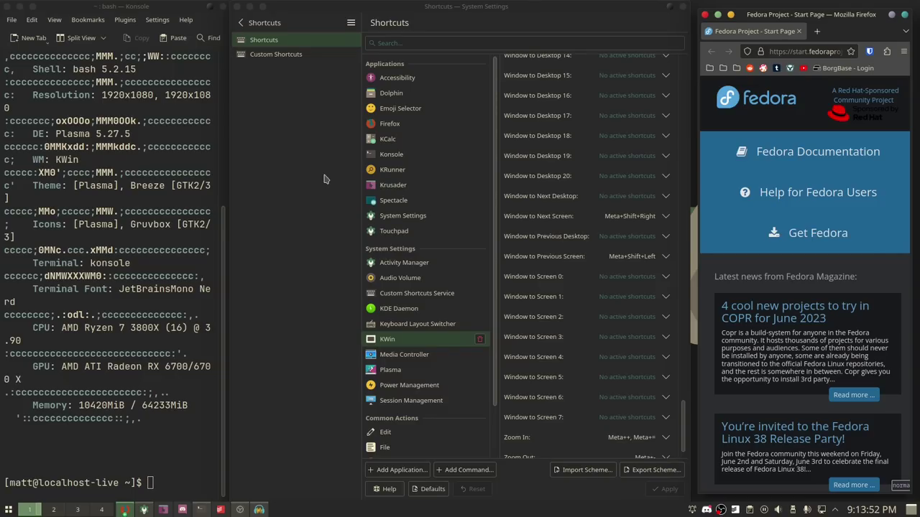
- Review the keyboard shortcuts listed for Plasma in System Settings
click(434, 369)
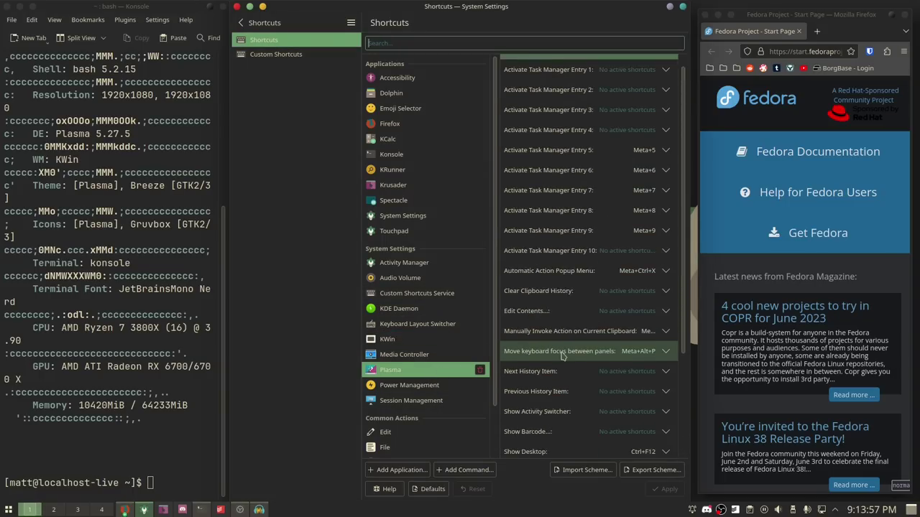
scroll(563, 355, down, 3)
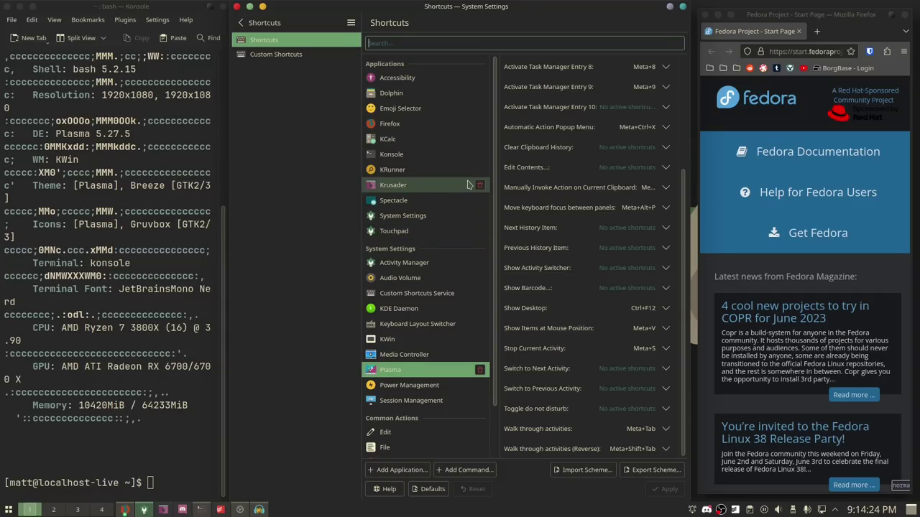
- Set the tile padding to 15 in the tile editor and close the editor
key(super+t)
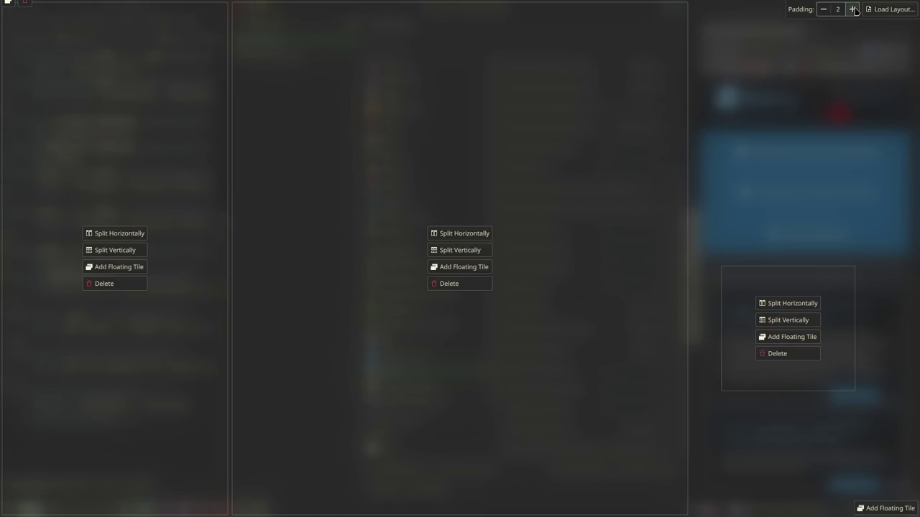
scroll(854, 9, up, 9)
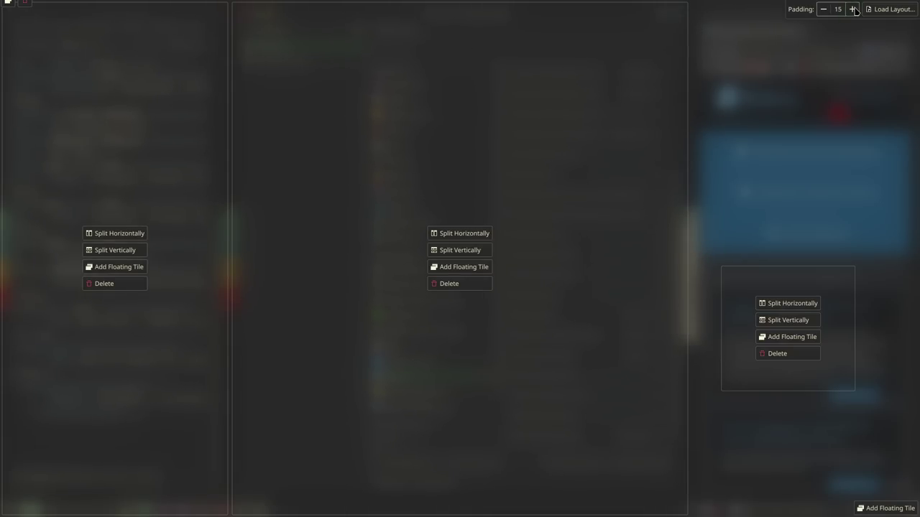
key(Escape)
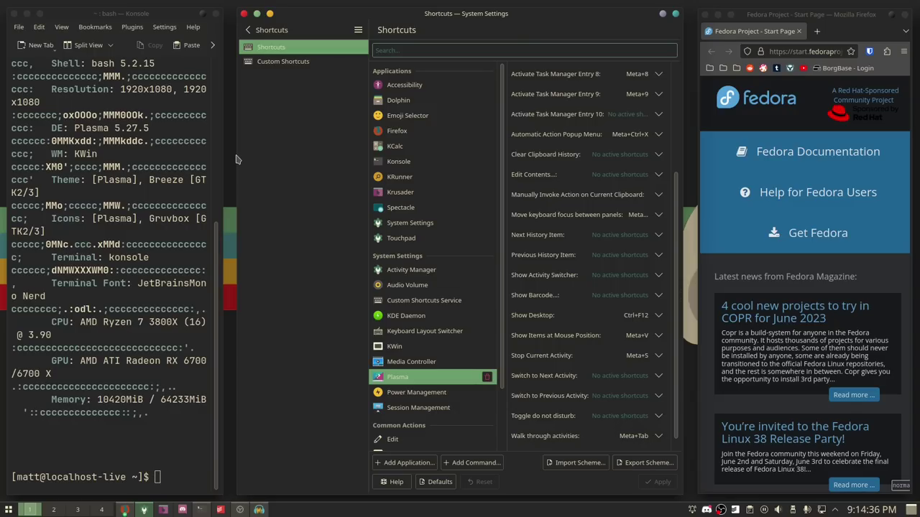
- Open two more Konsole windows and snap the newest one into the left tile over the existing Konsole
key(super)
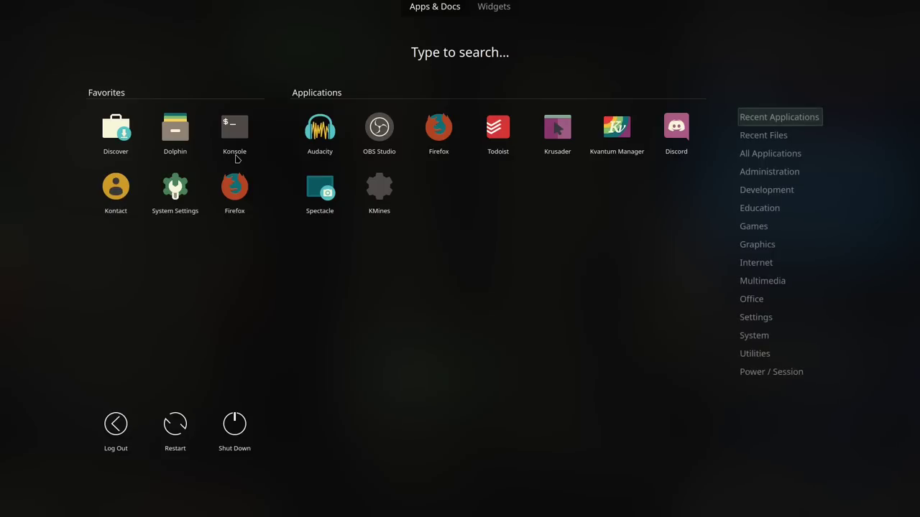
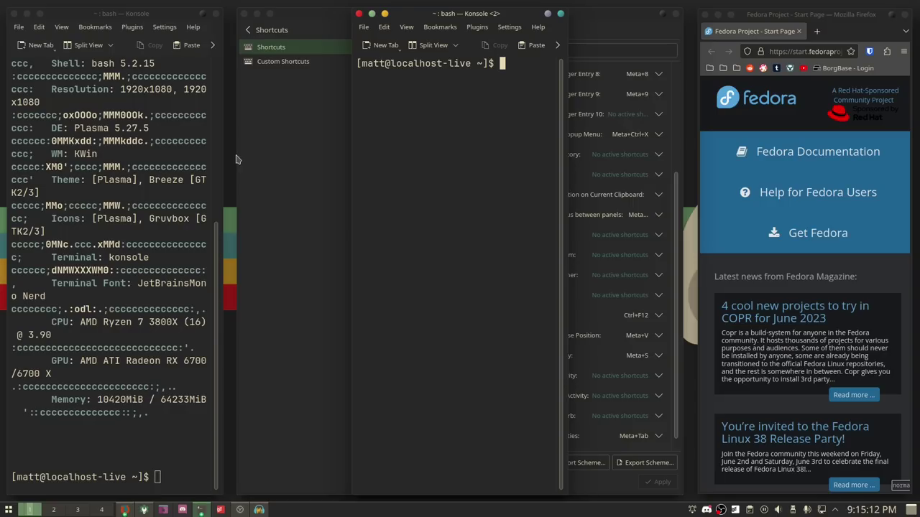
key(ctrl+alt+t)
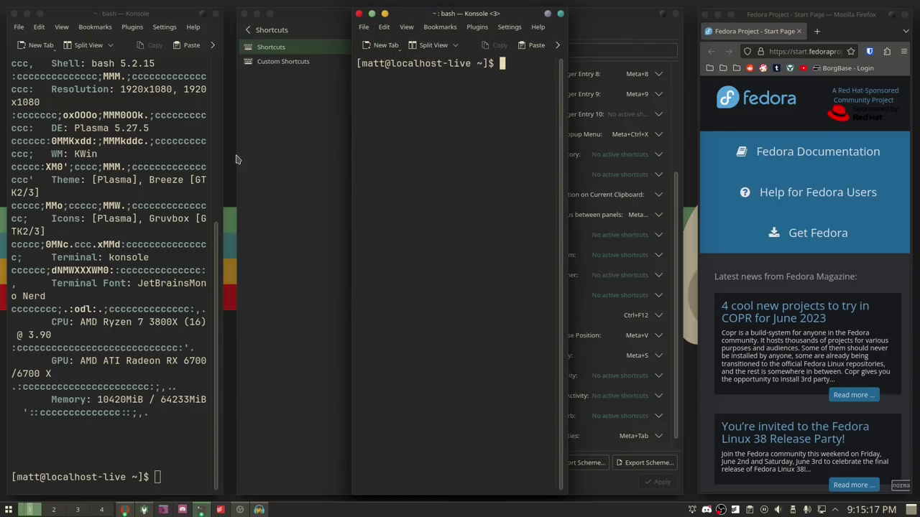
drag(433, 14, 388, 51)
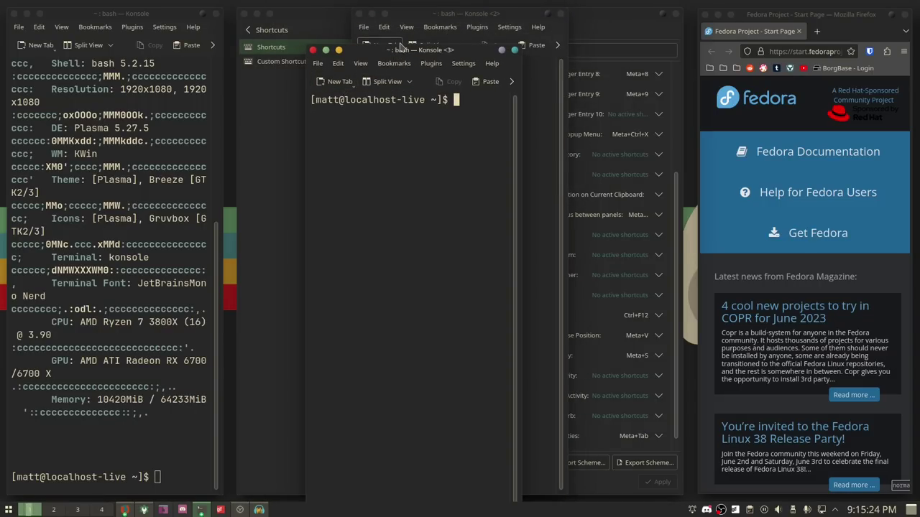
drag(401, 51, 2, 151)
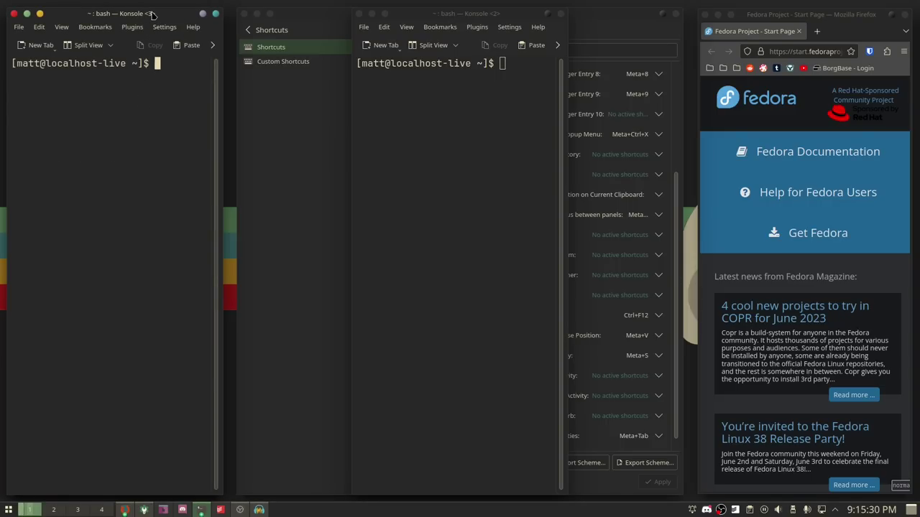
- Split the left tile vertically in the tile editor and place the newest Konsole window in its lower half
drag(152, 15, 154, 88)
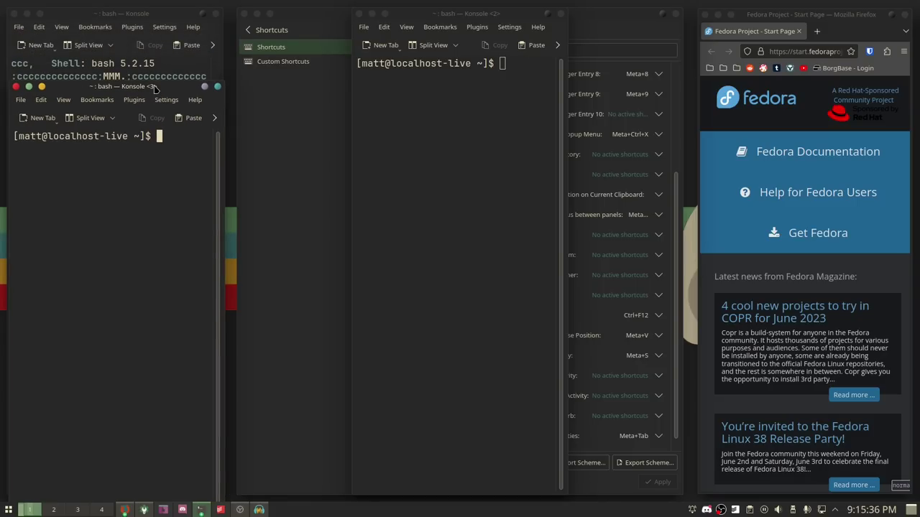
key(super+t)
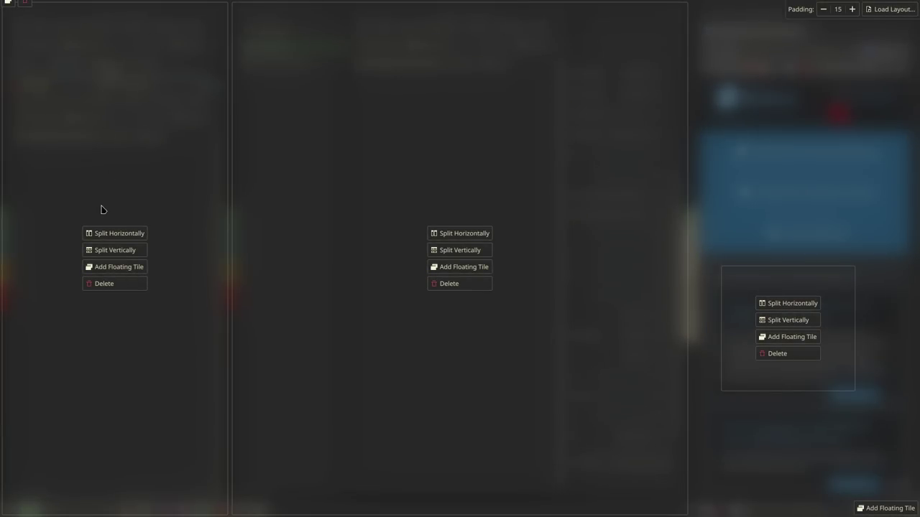
click(118, 249)
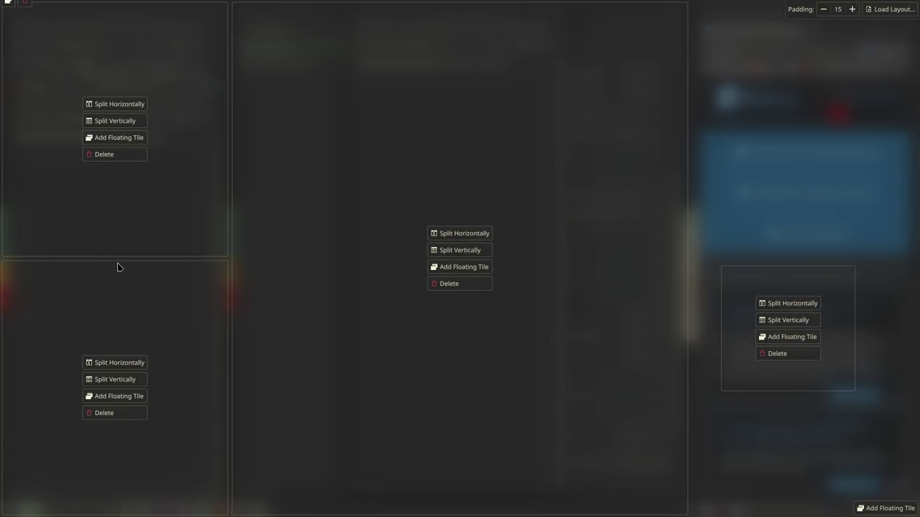
key(Escape)
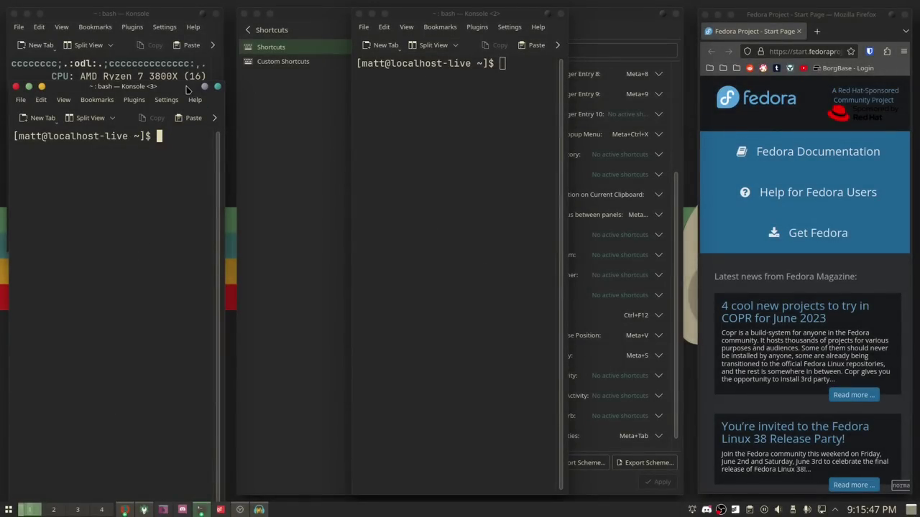
drag(121, 86, 117, 339)
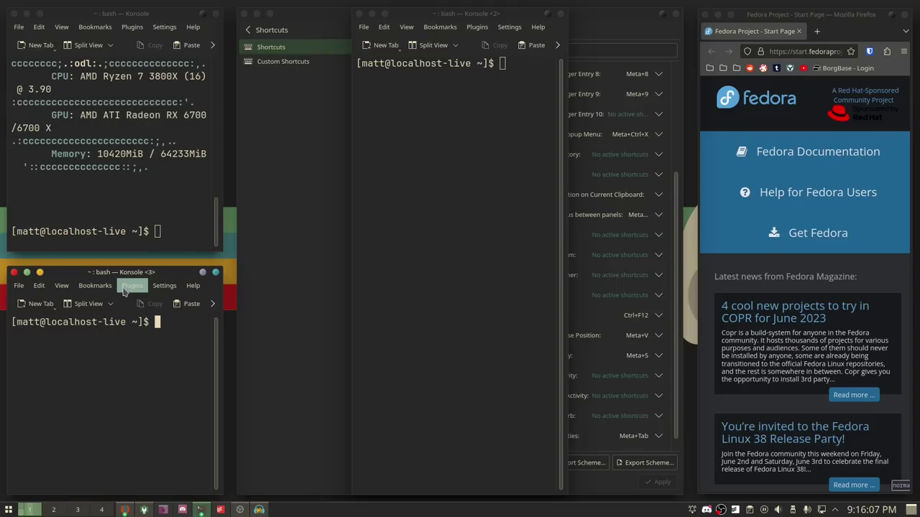
- Open several more Konsole windows and place the newest one in the upper-left tile
key(ctrl+alt+t)
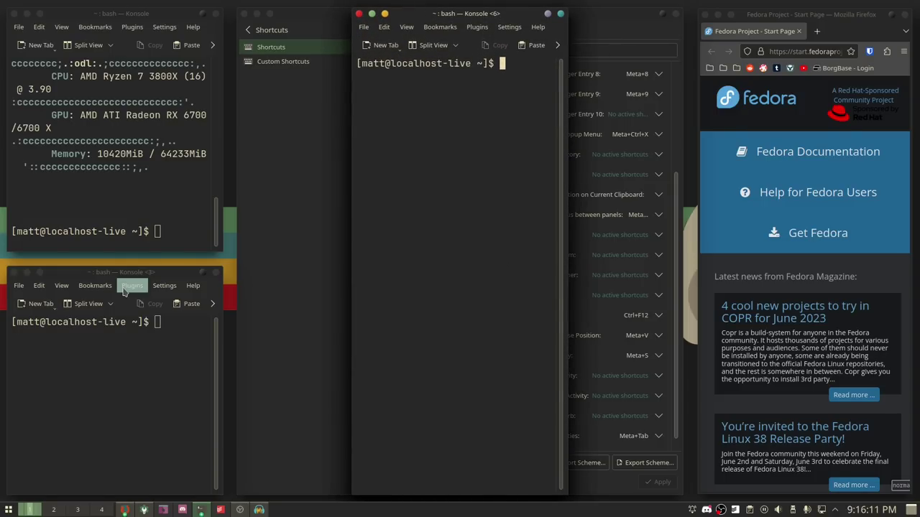
key(ctrl+alt+t)
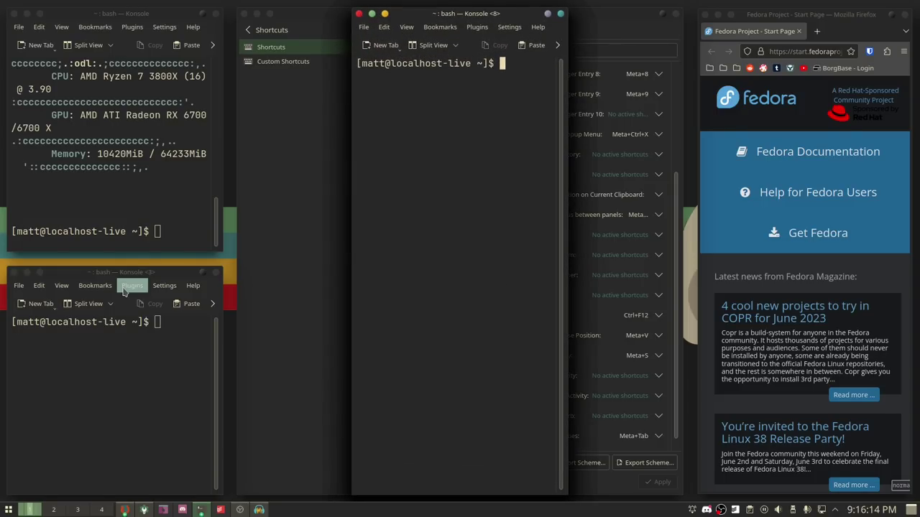
drag(462, 35, 114, 97)
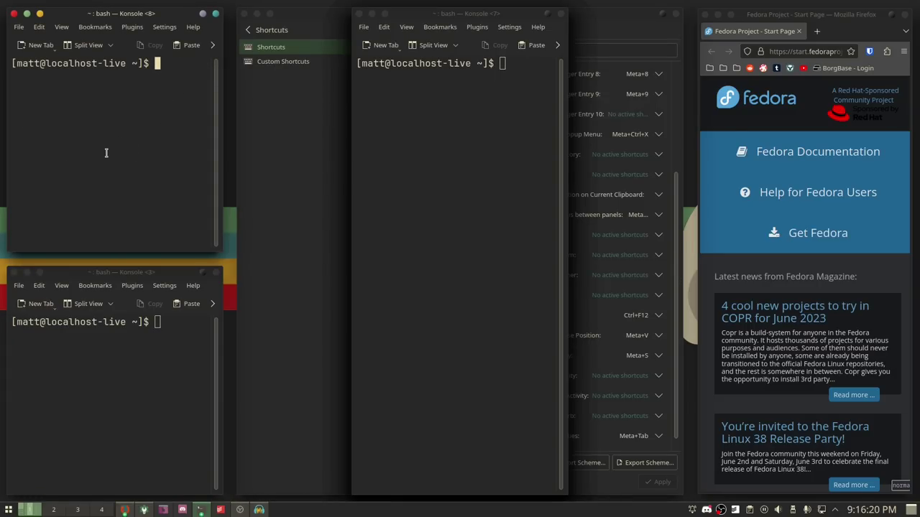
key(super+t)
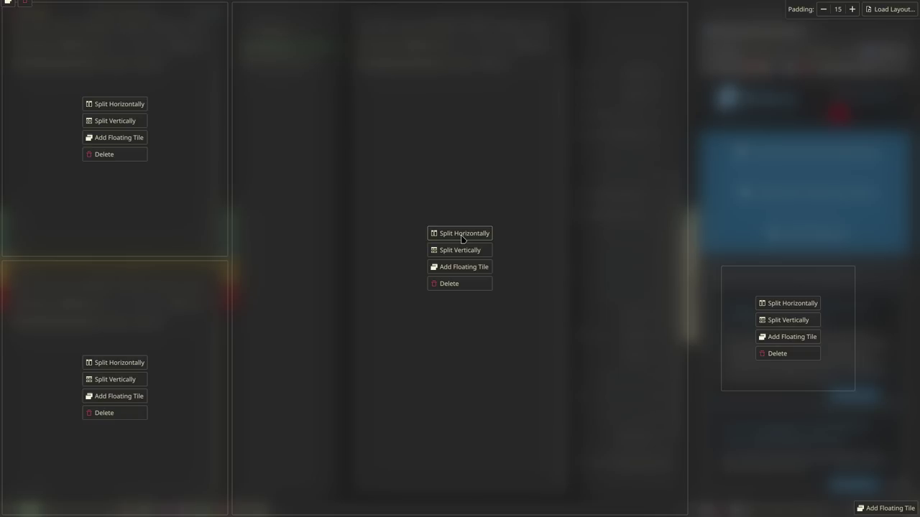
key(Escape)
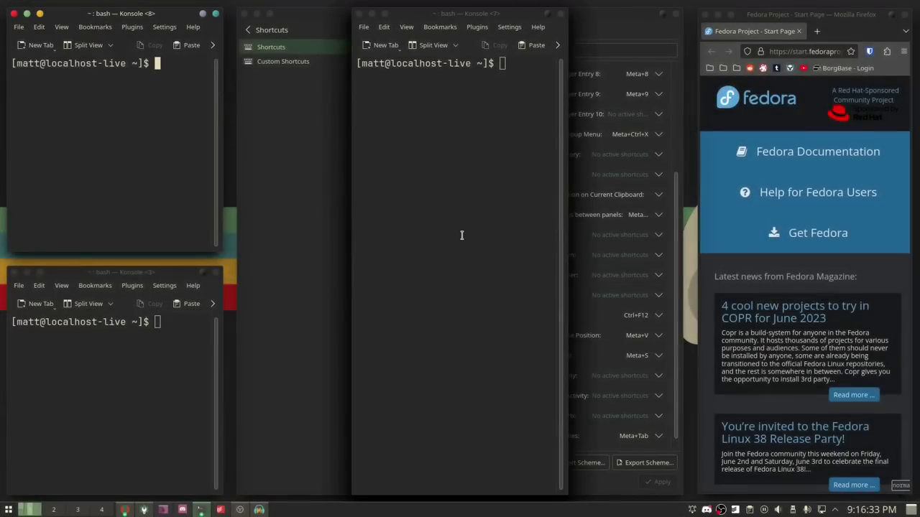